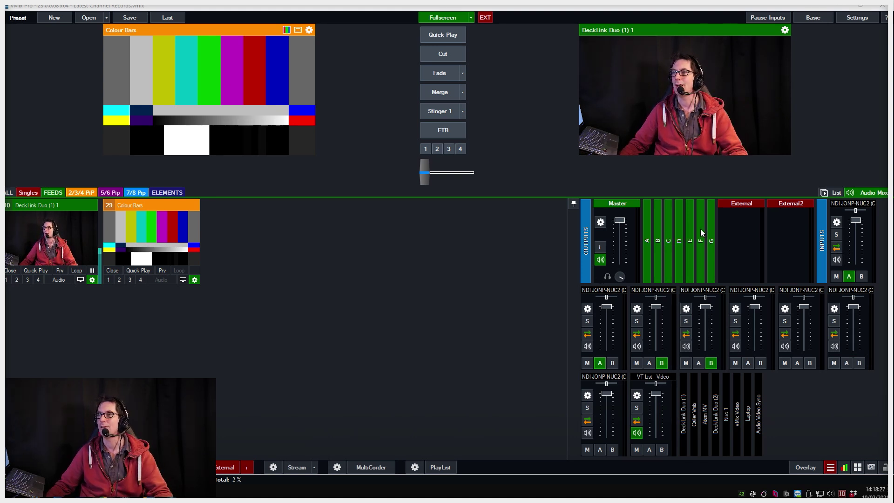
# - Open vMix Settings on the Activators page
pyautogui.click(859, 17)
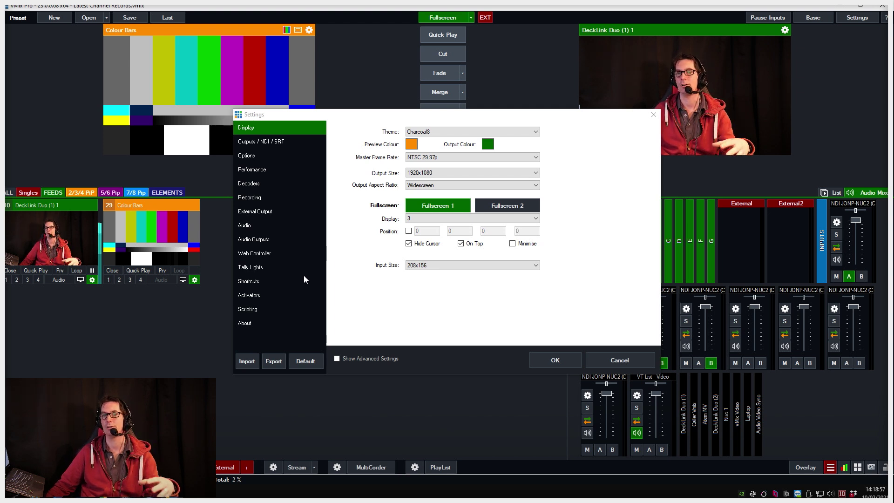
pyautogui.click(261, 293)
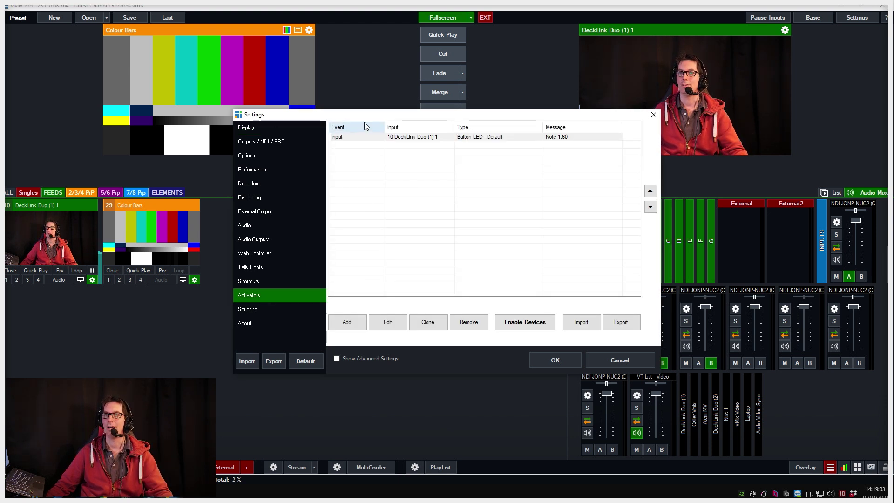
# - Open the DeckLink Duo activator for editing and check its note value 60
pyautogui.moveTo(364, 125); pyautogui.dragTo(324, 100)
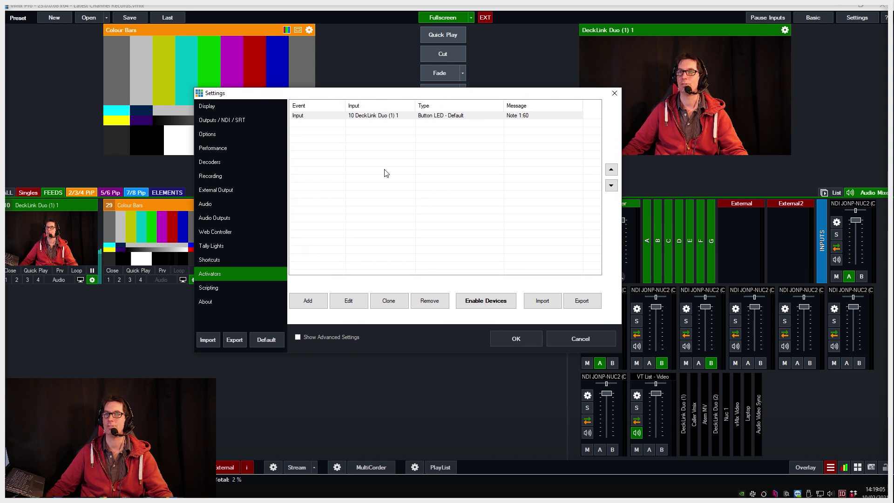
pyautogui.doubleClick(381, 118)
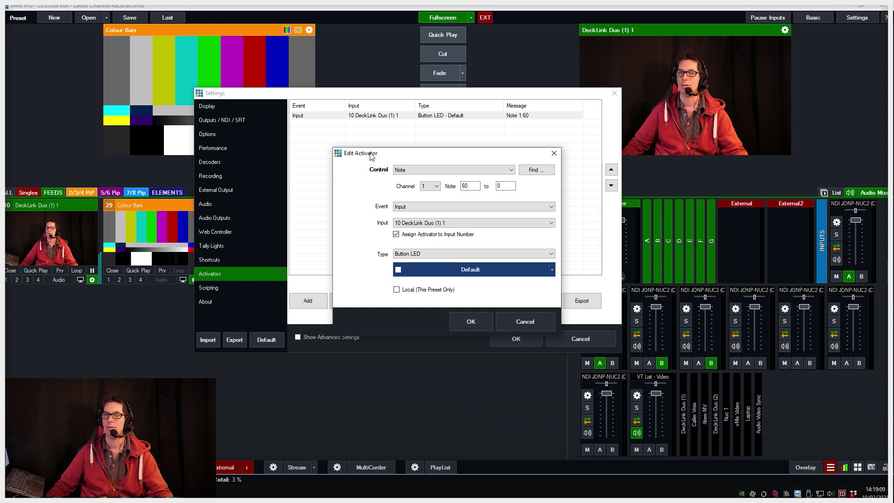
pyautogui.moveTo(391, 155); pyautogui.dragTo(351, 129)
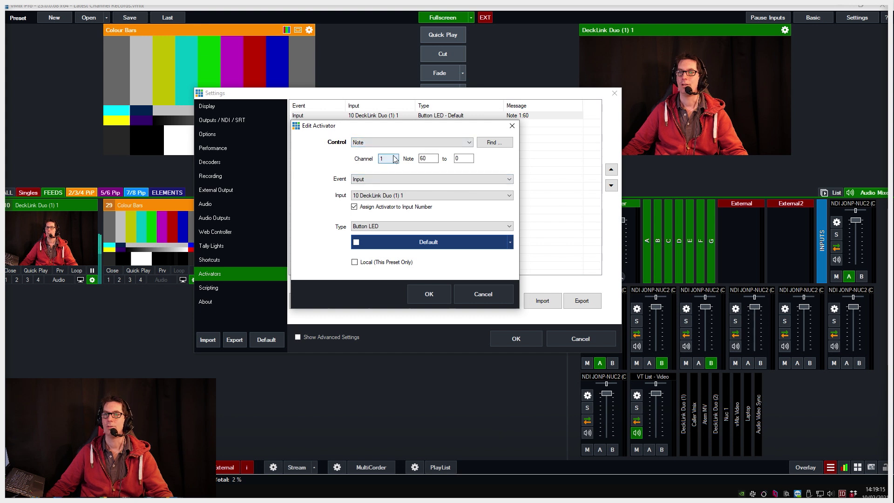
pyautogui.doubleClick(436, 158)
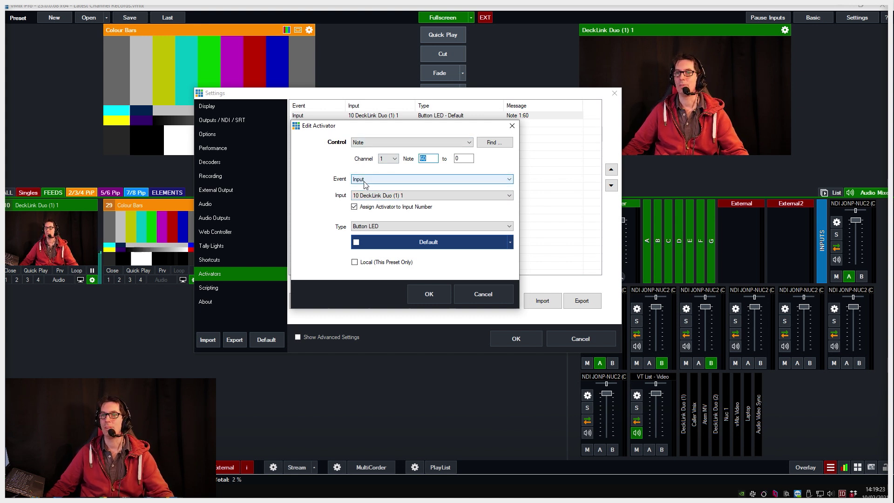
# - Look over the event and control-type options, keep the control type as Note, and confirm
pyautogui.click(363, 180)
pyautogui.click(361, 185)
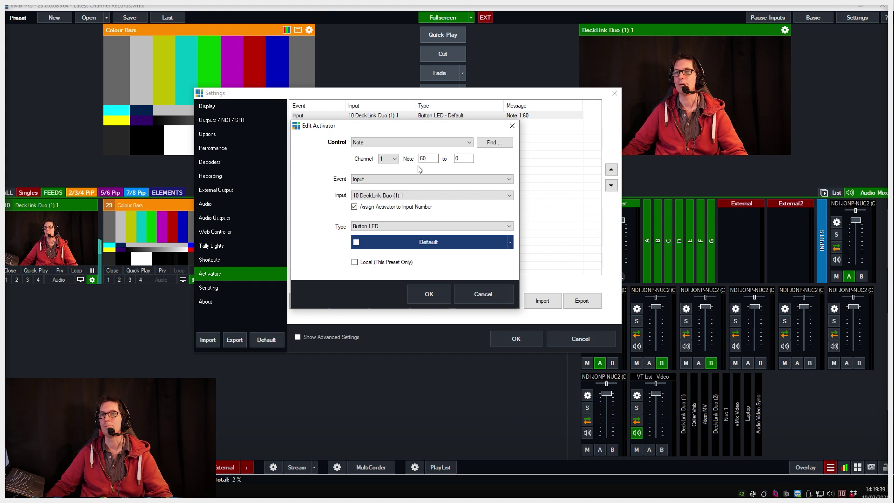
pyautogui.click(395, 142)
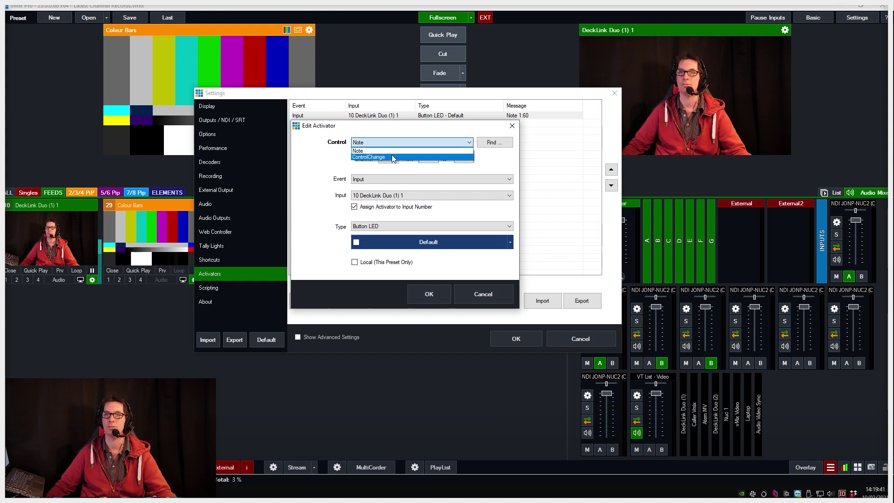
pyautogui.click(392, 155)
pyautogui.click(392, 142)
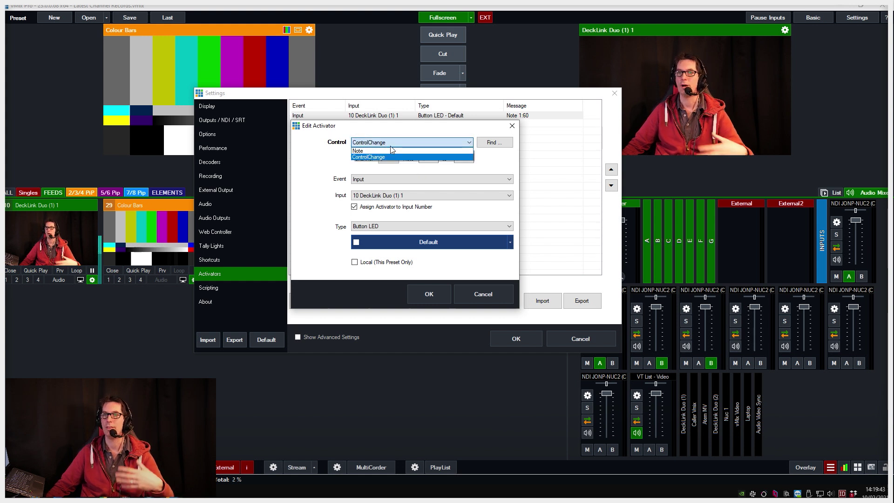
pyautogui.click(391, 151)
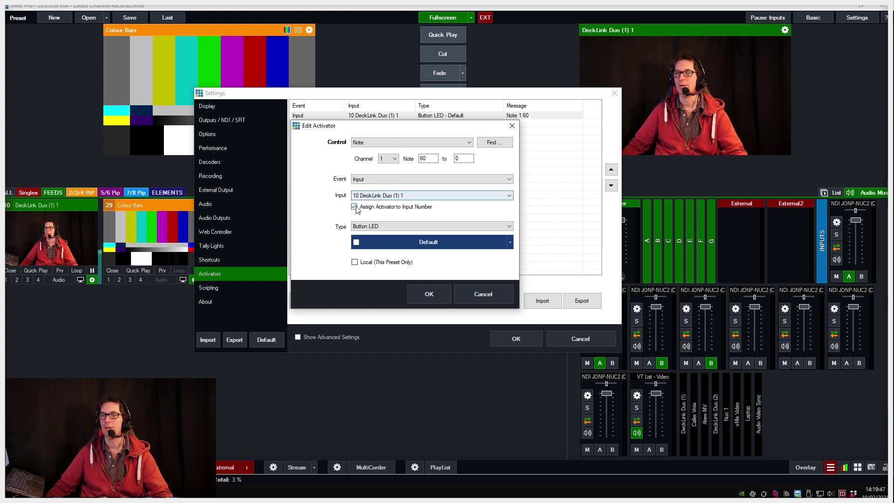
pyautogui.click(429, 293)
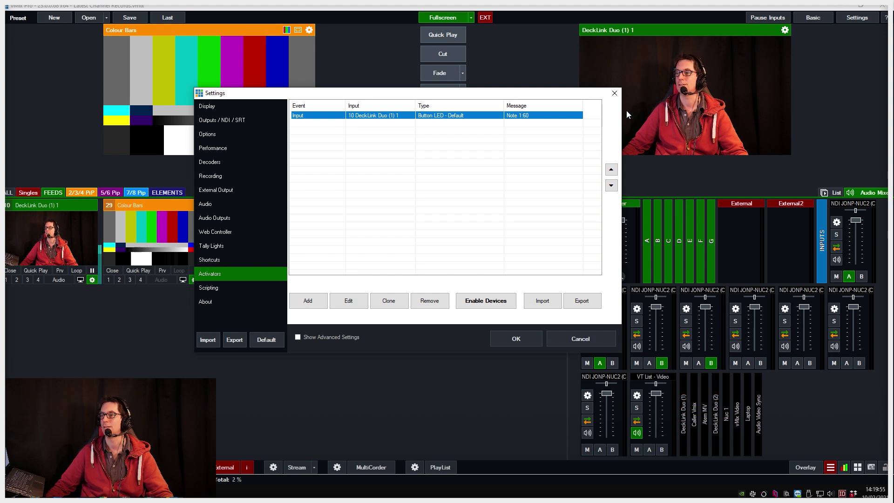
# - Move the vMix Settings dialog slightly to the left
pyautogui.moveTo(449, 95); pyautogui.dragTo(401, 90)
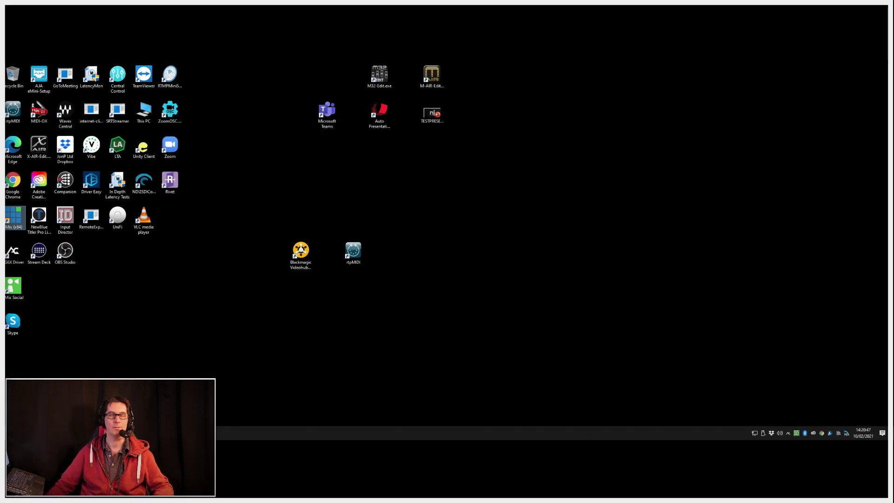
# - Launch rtpMIDI from the desktop, centre its window, and select Nippy in the directory
pyautogui.press('ctrl')
pyautogui.press('ctrl')
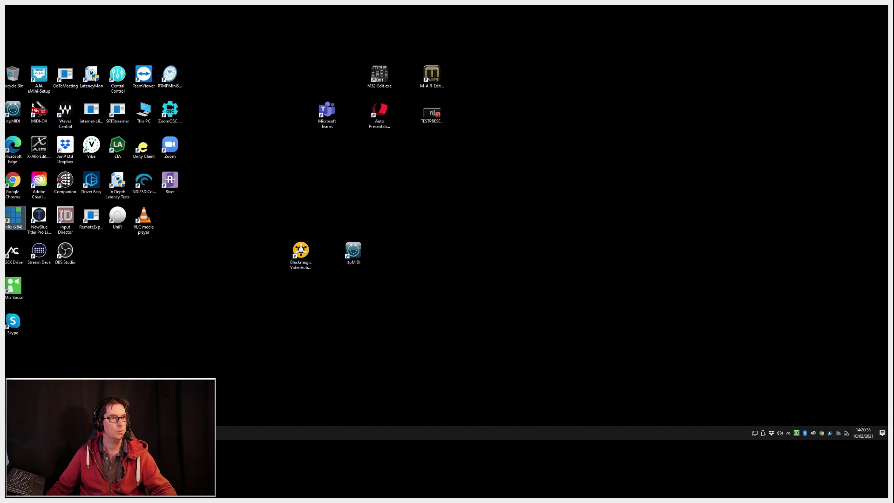
pyautogui.click(352, 251)
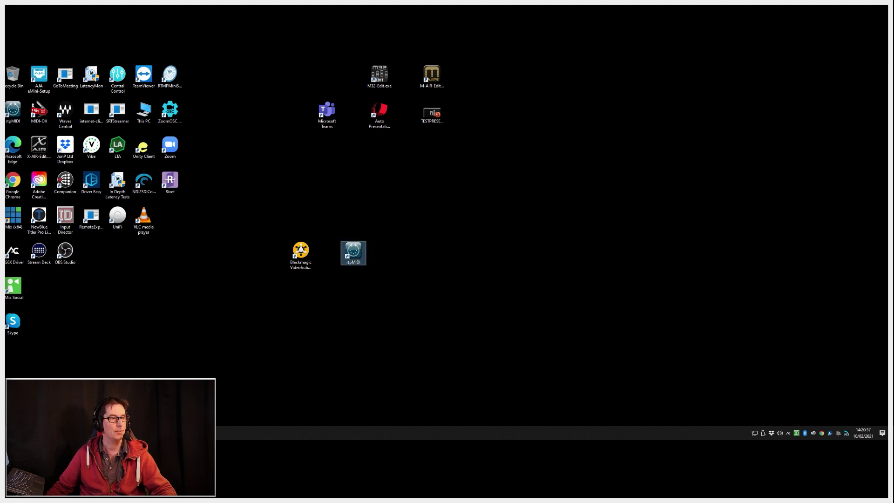
pyautogui.doubleClick(352, 251)
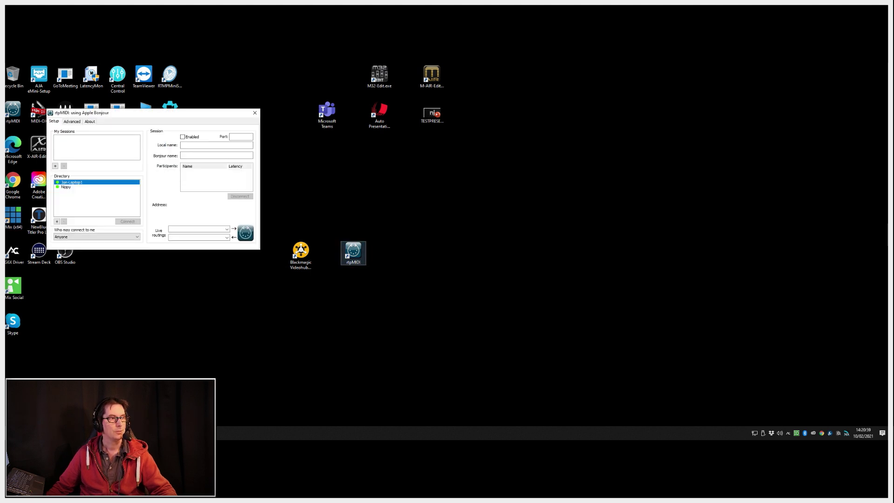
pyautogui.moveTo(162, 114); pyautogui.dragTo(395, 148)
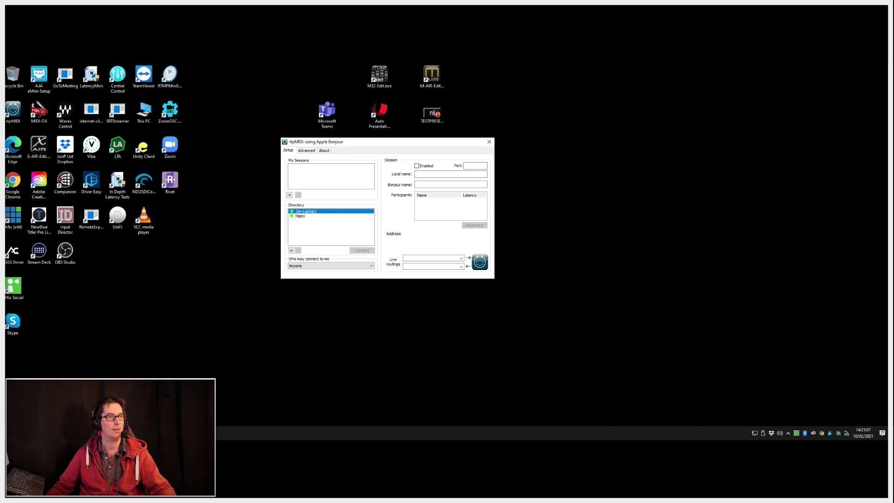
pyautogui.click(300, 215)
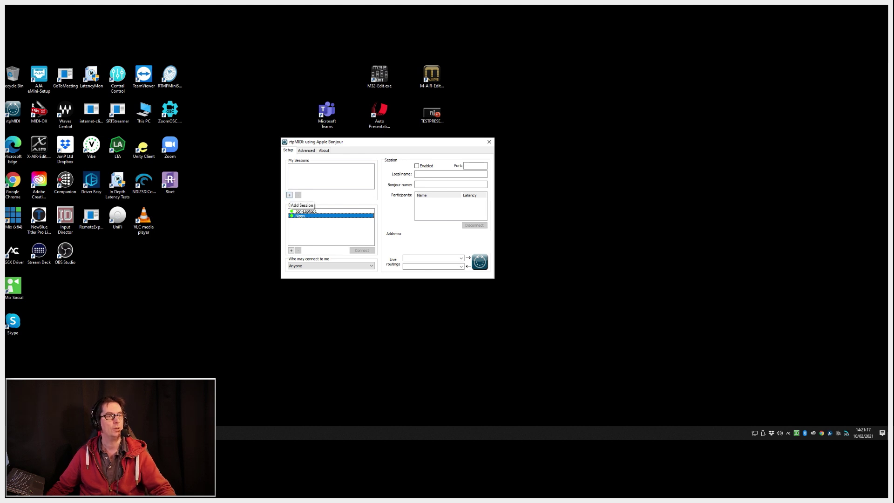
# - Add the JonP-Nuc1 session, change its port from 5004 to 6101, and enable it
pyautogui.click(289, 195)
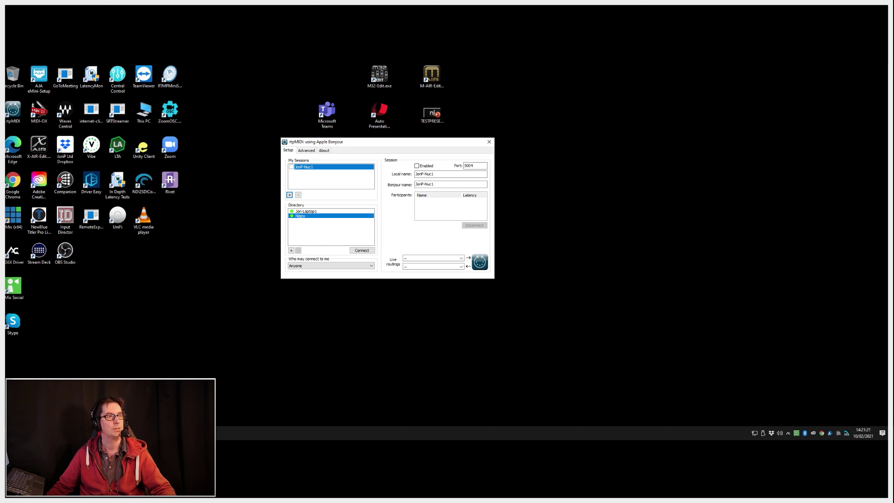
pyautogui.doubleClick(474, 165)
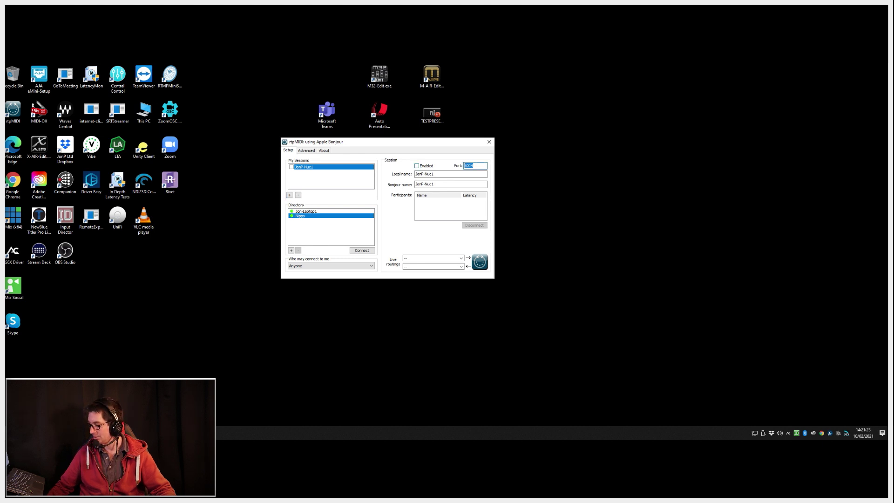
pyautogui.write('6101')
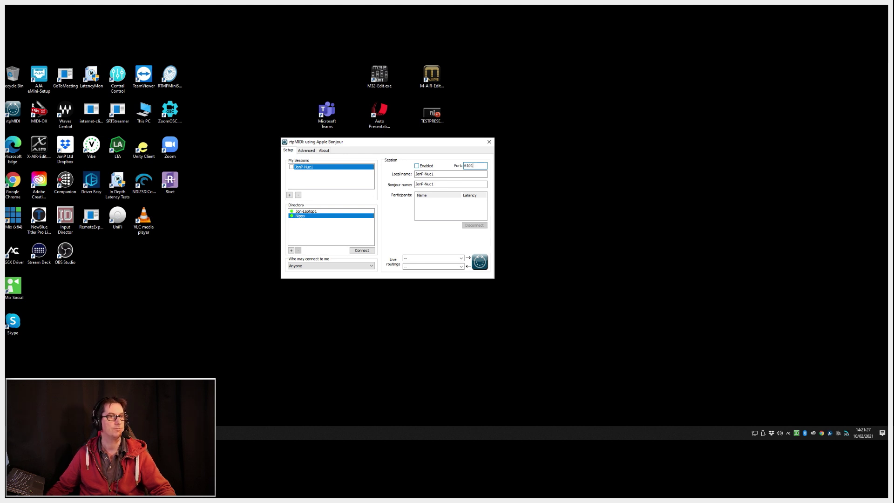
pyautogui.click(450, 173)
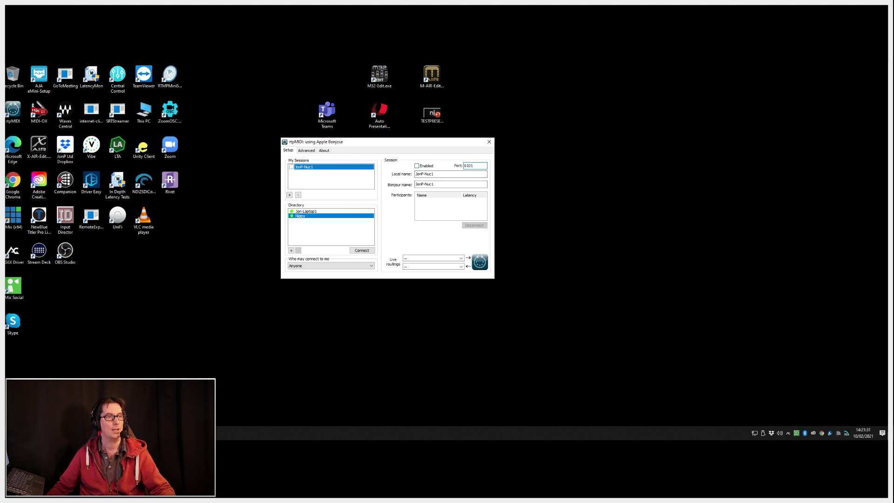
pyautogui.click(416, 165)
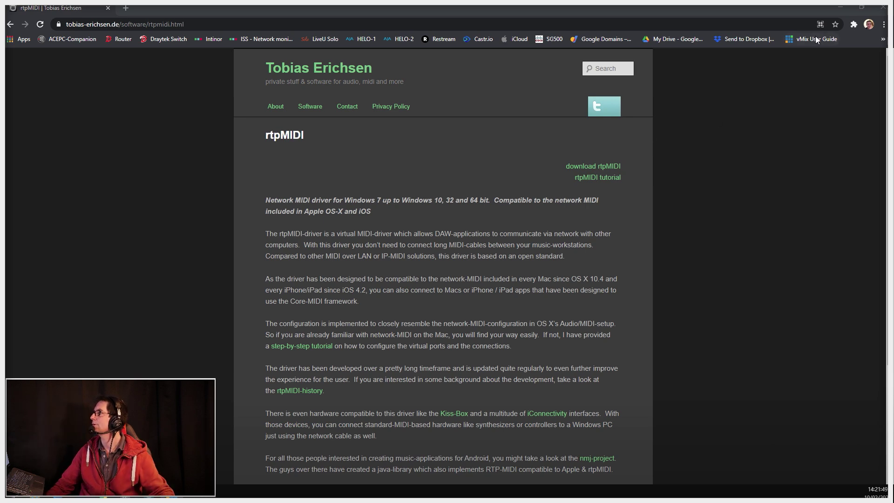
# - With the browser minimised, connect to JonP-Nuc1 from the rtpMIDI directory
pyautogui.click(839, 13)
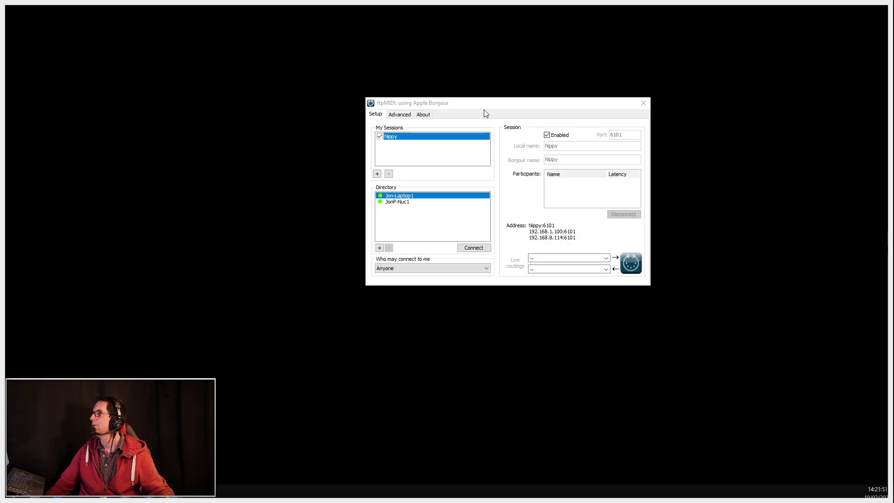
pyautogui.moveTo(498, 107); pyautogui.dragTo(378, 94)
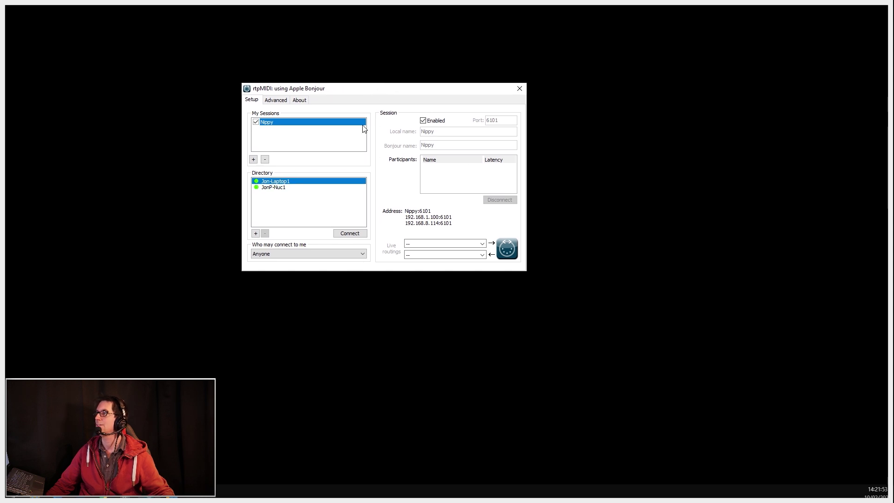
pyautogui.click(265, 190)
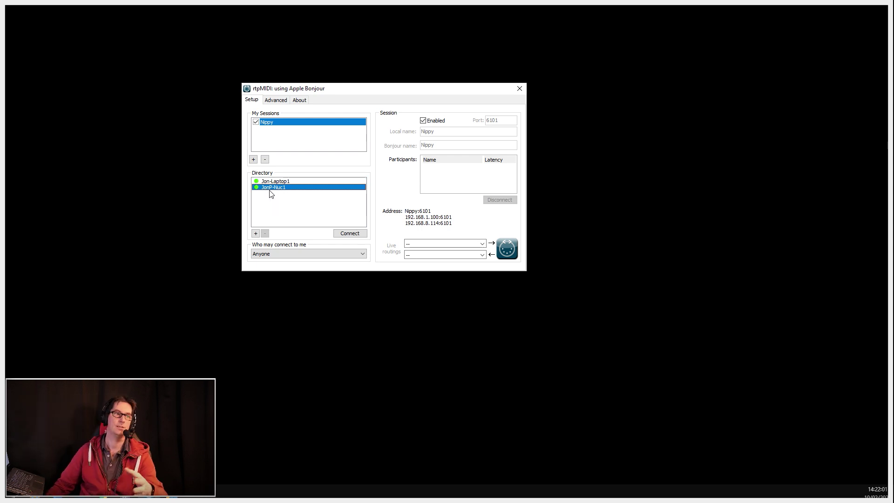
pyautogui.click(357, 234)
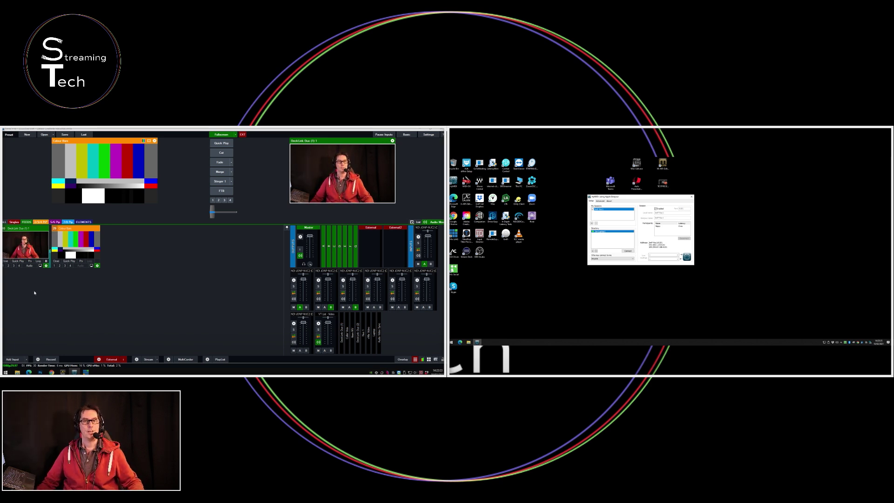
# - On the second machine, launch vMix and load the demo mixd preset
pyautogui.moveTo(665, 199)
pyautogui.mouseDown()
pyautogui.moveTo(712, 199)
pyautogui.moveTo(652, 207)
pyautogui.mouseUp()
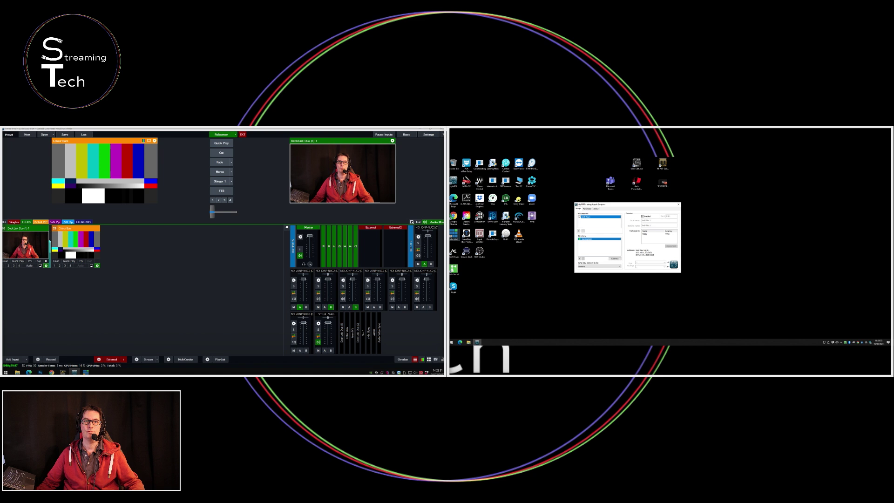
pyautogui.doubleClick(453, 234)
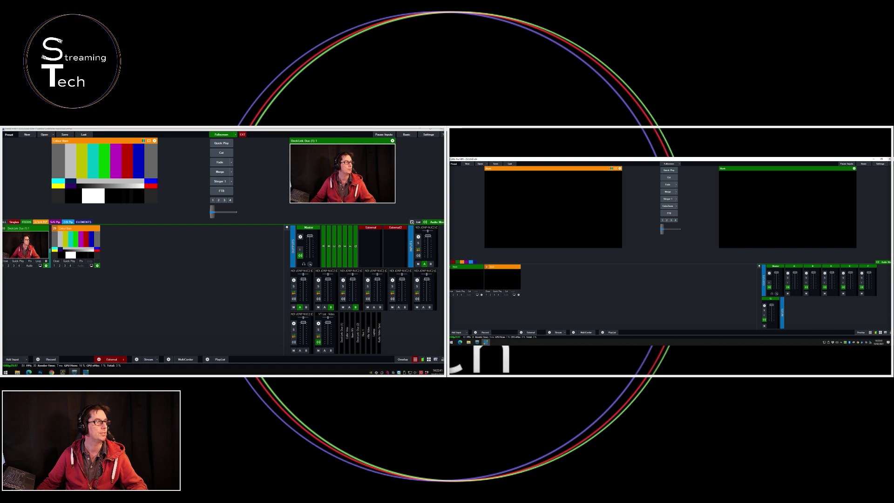
pyautogui.click(480, 164)
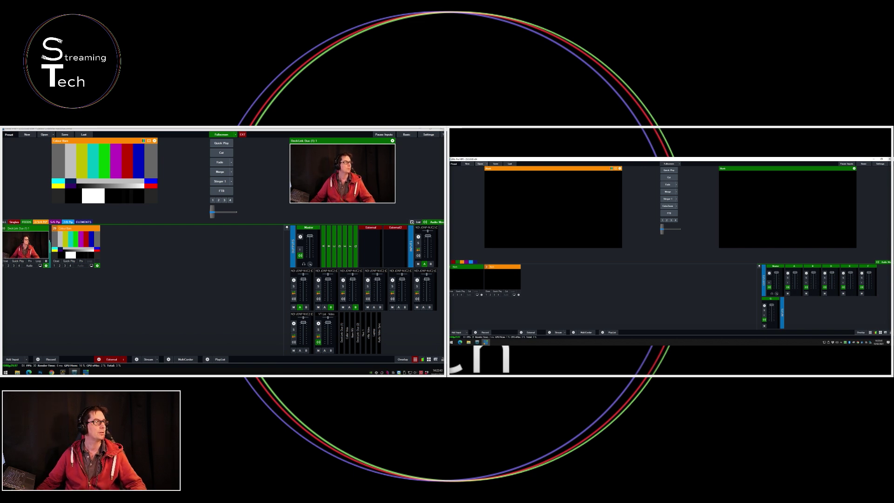
pyautogui.click(491, 234)
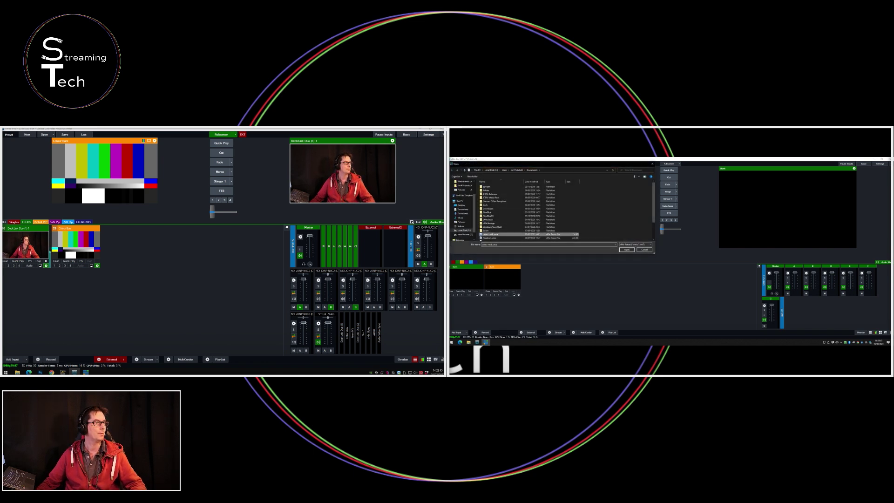
pyautogui.press('Return')
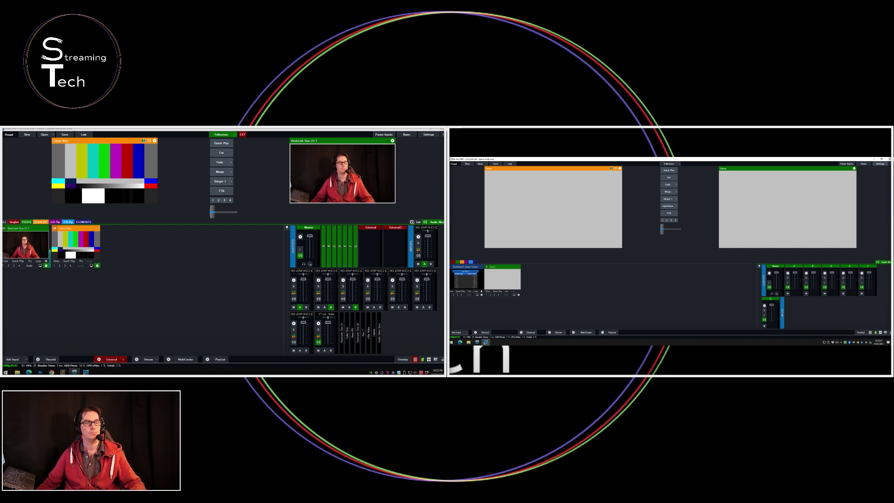
# - Untick the overlay-in and overlay-out MIDI shortcuts, then add a new shortcut listening for a control
pyautogui.click(595, 262)
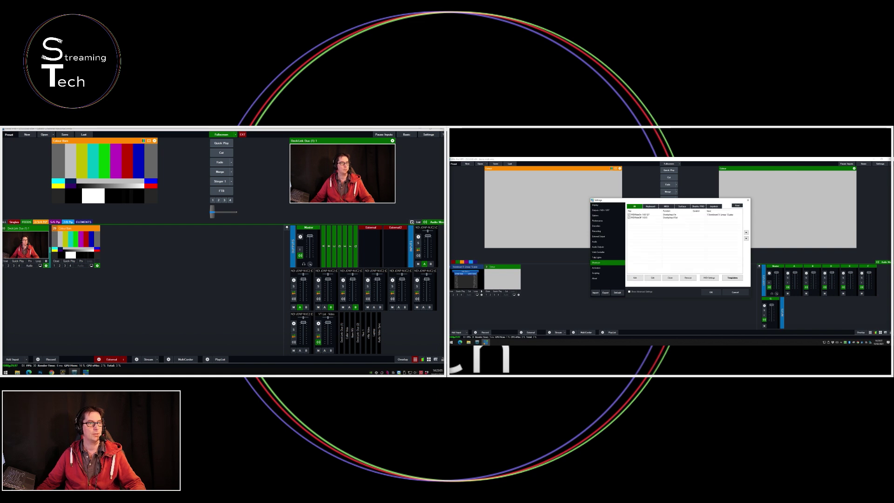
pyautogui.click(629, 215)
pyautogui.click(628, 217)
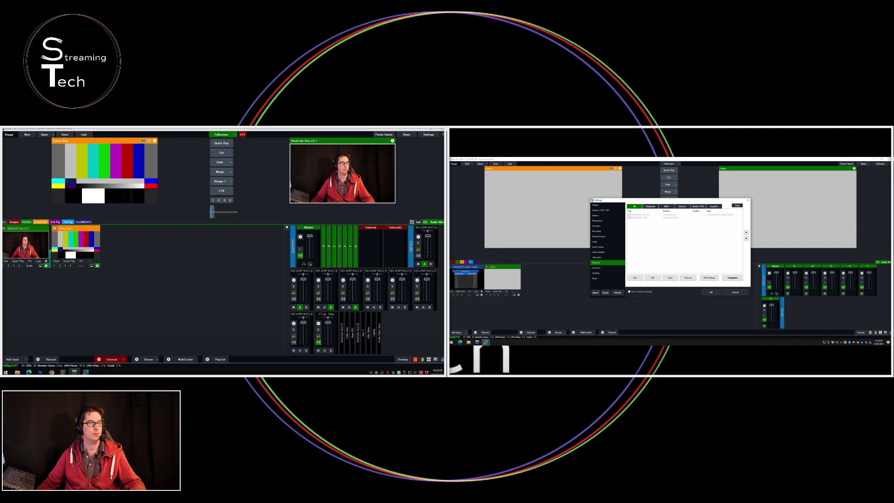
pyautogui.click(635, 278)
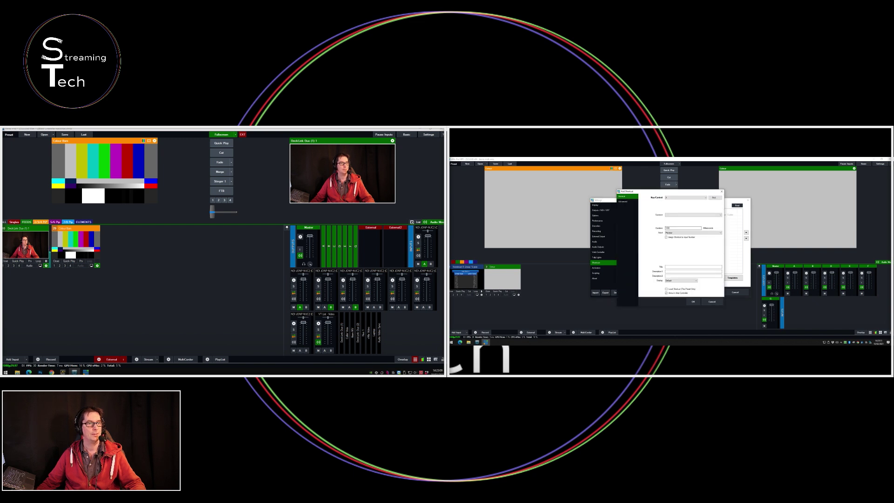
pyautogui.click(714, 198)
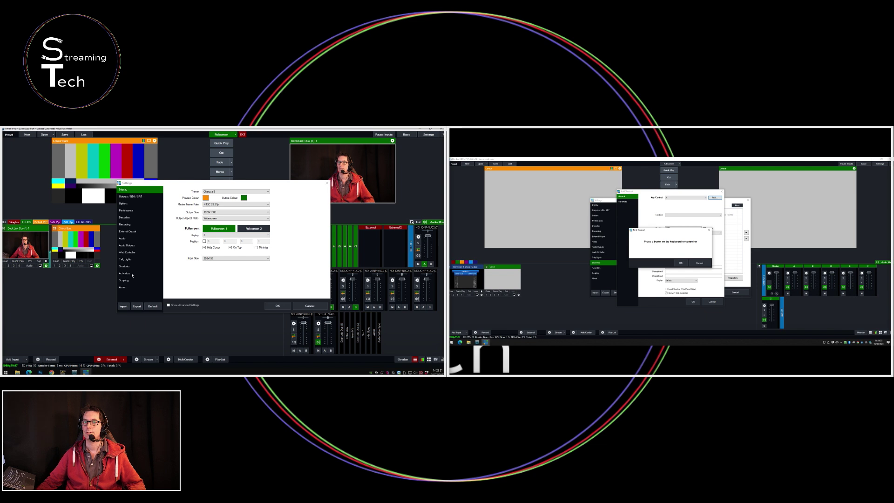
# - Inspect the first machine's Input activator, then close its settings without changes
pyautogui.click(125, 274)
pyautogui.click(180, 194)
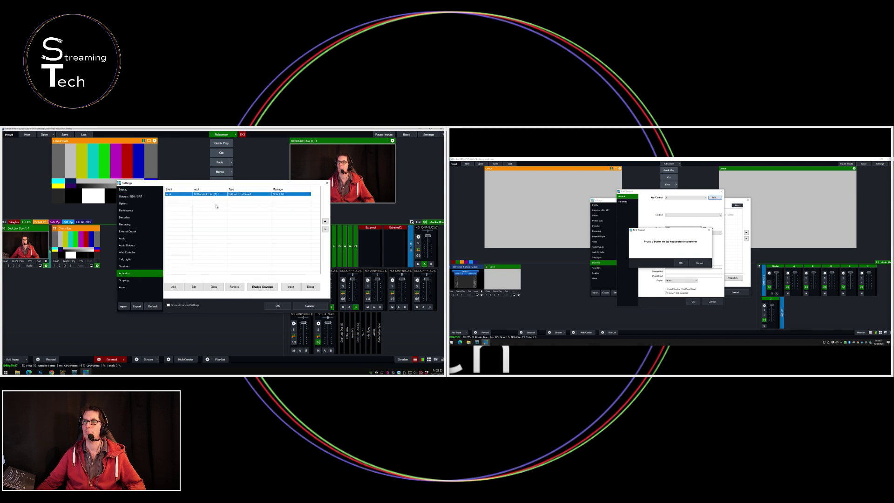
pyautogui.doubleClick(211, 197)
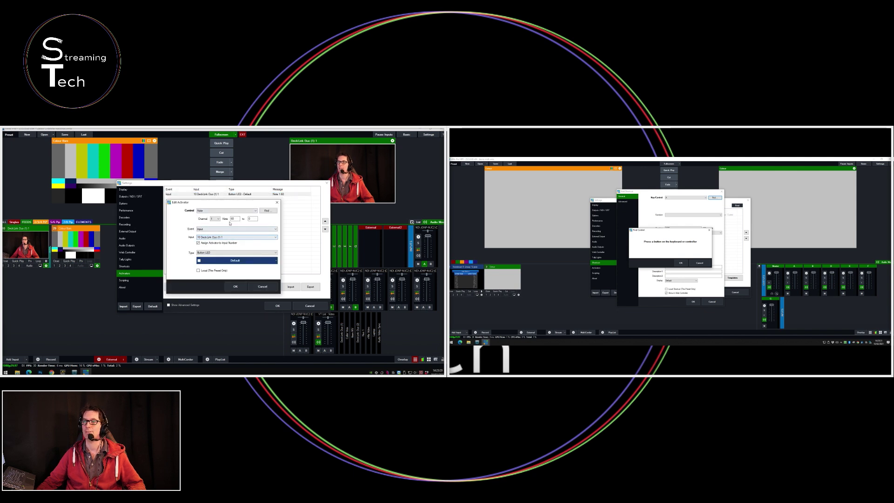
pyautogui.click(262, 286)
pyautogui.click(310, 306)
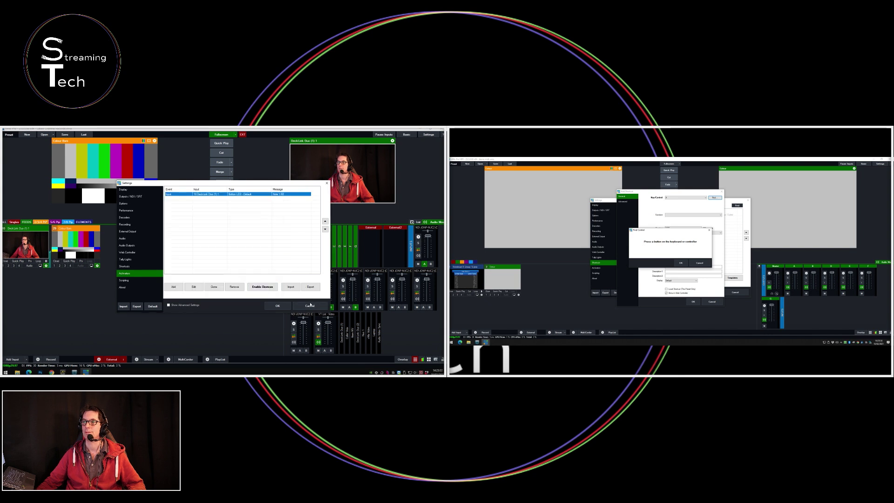
# - Cut to colour bars and back to camera, then accept the captured MIDI note-on
pyautogui.click(221, 156)
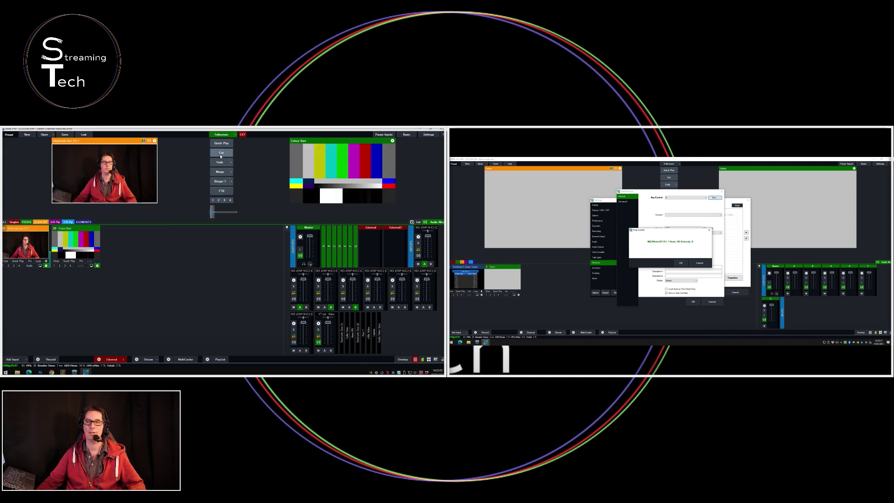
pyautogui.click(220, 156)
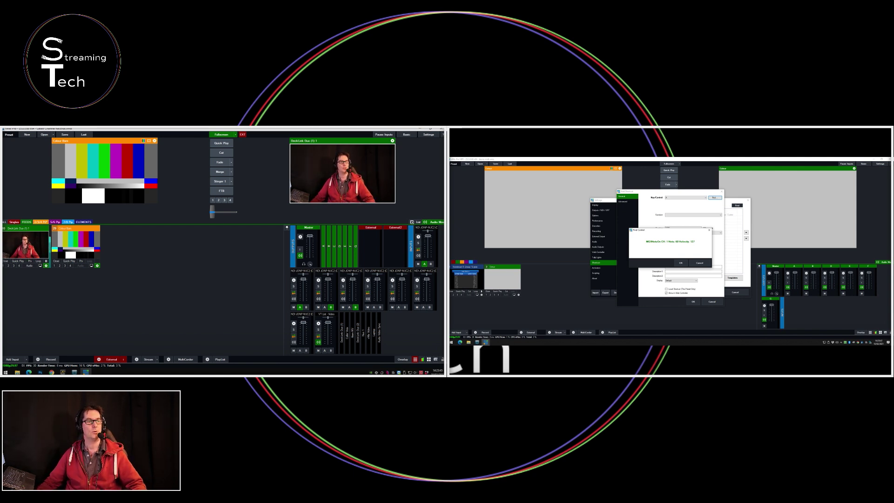
pyautogui.press('Return')
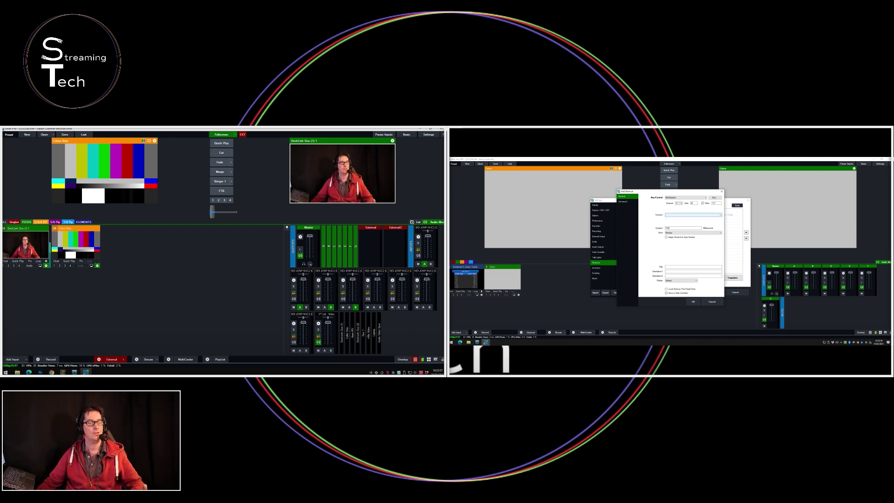
# - Assign the shortcut OverlayInput1In with input 1 Scoreboard 3 Lineup 12.gtzip and save it
pyautogui.click(693, 214)
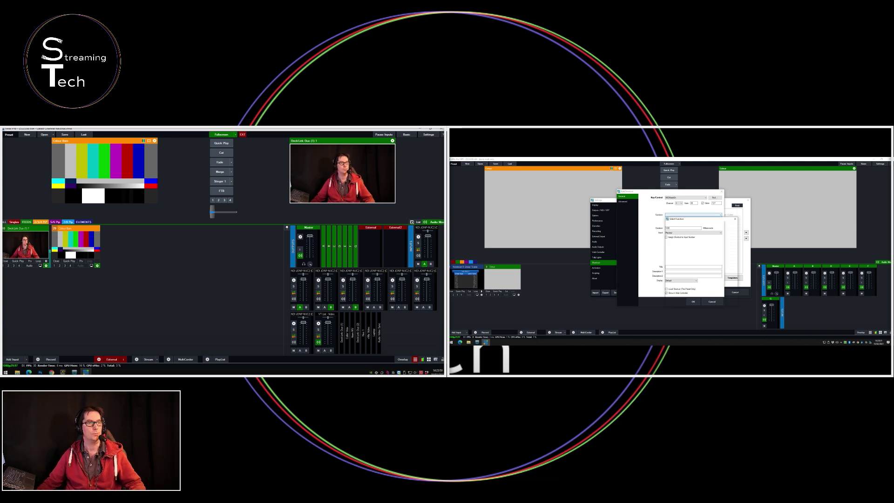
pyautogui.click(671, 260)
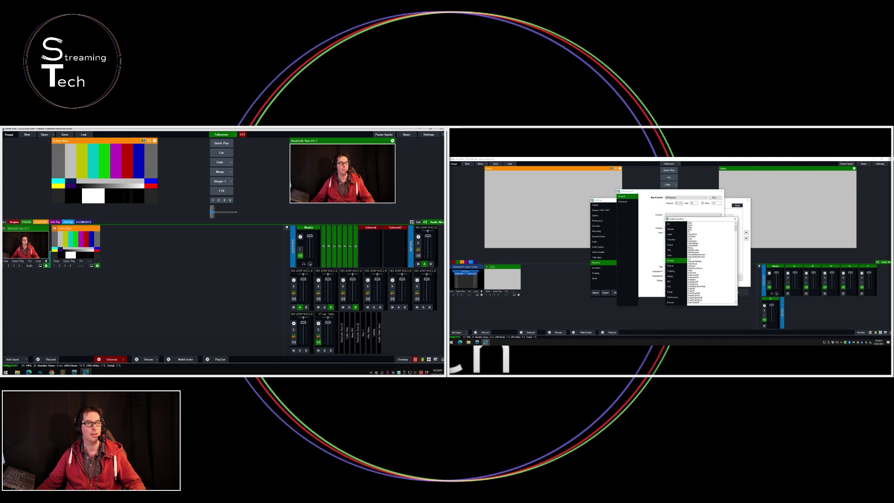
pyautogui.doubleClick(695, 233)
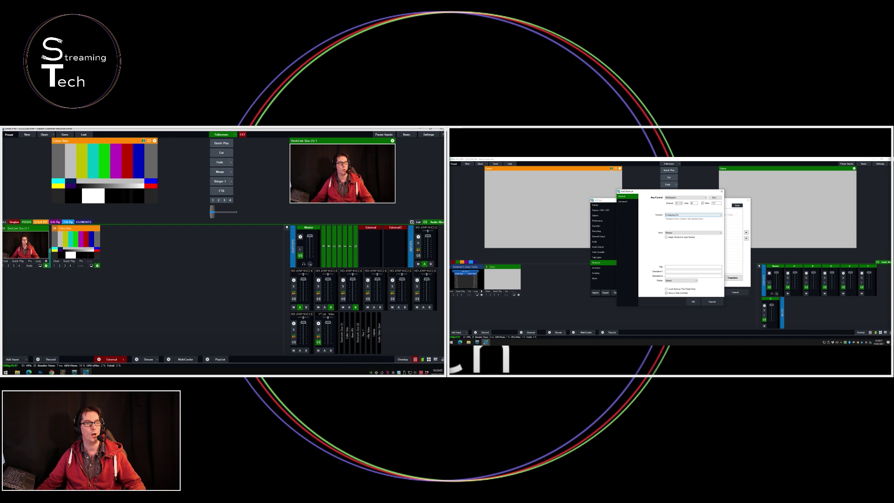
pyautogui.click(692, 233)
pyautogui.click(685, 237)
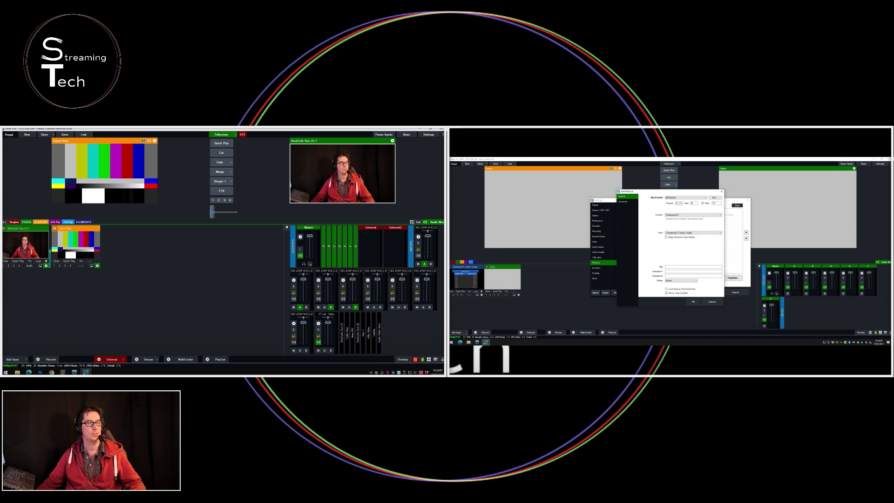
pyautogui.click(693, 302)
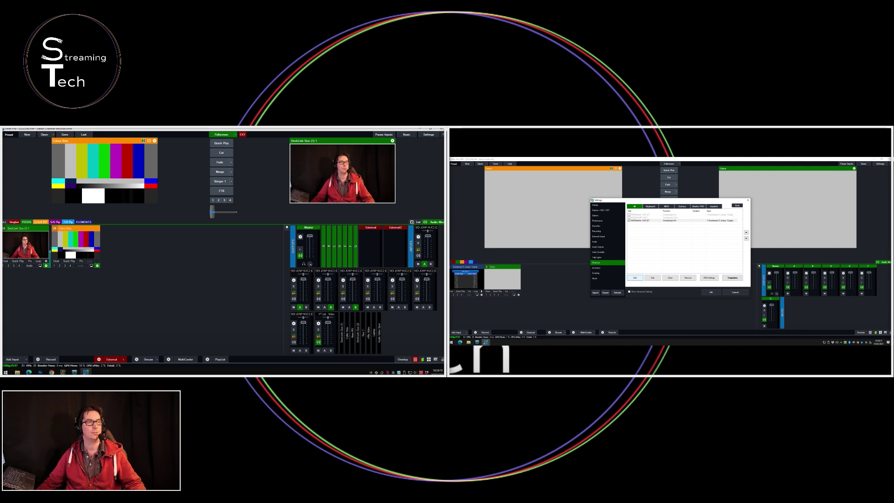
pyautogui.click(635, 278)
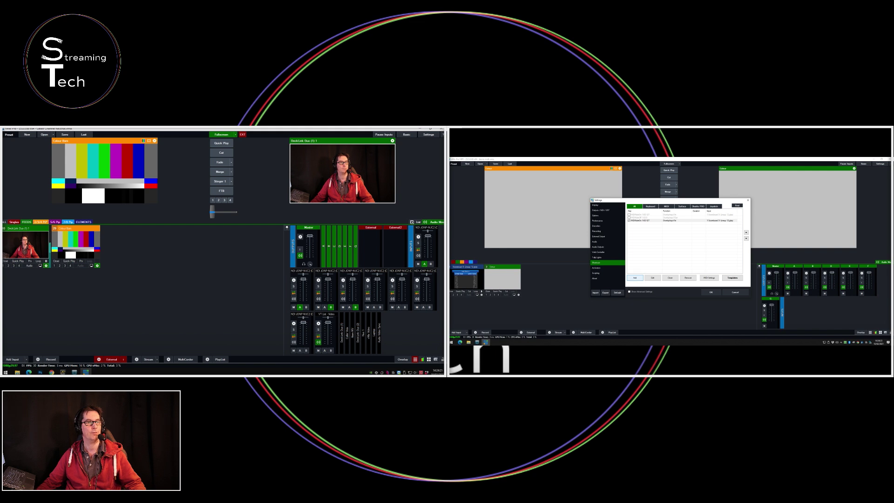
# - Map the camera-cut MIDI note-off with value 0 to Overlay OverlayInput1Out
pyautogui.click(714, 198)
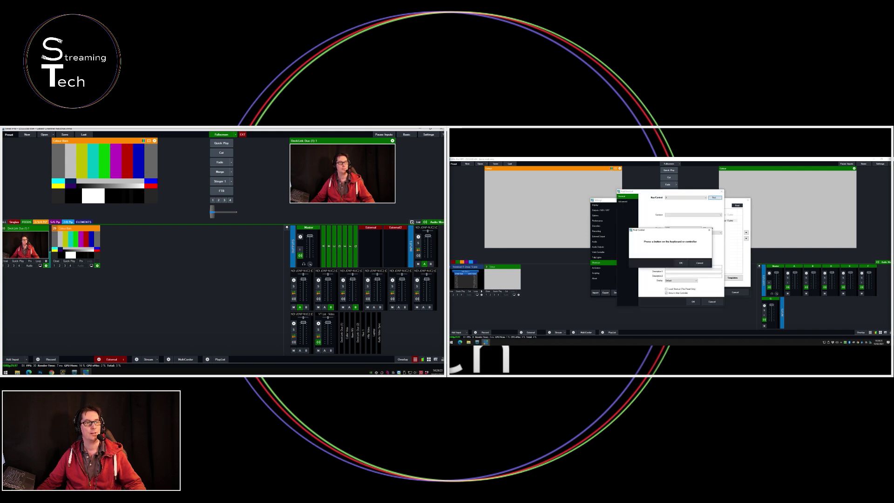
pyautogui.click(222, 153)
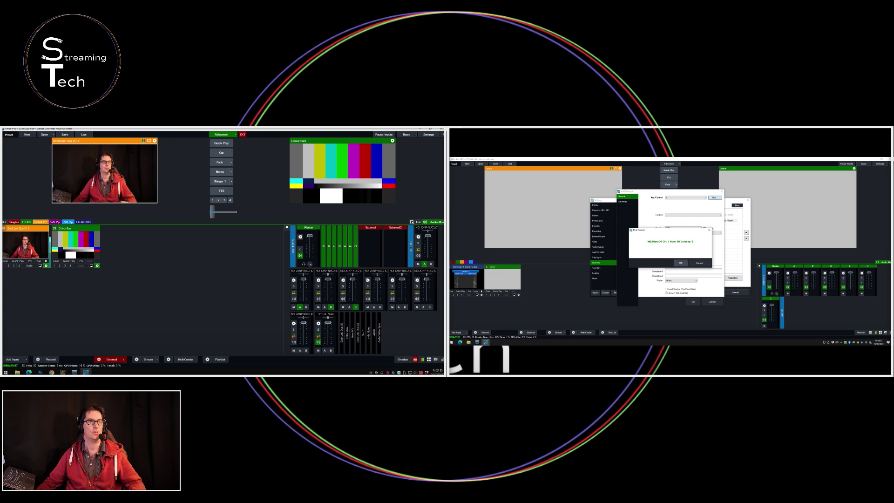
pyautogui.press('Return')
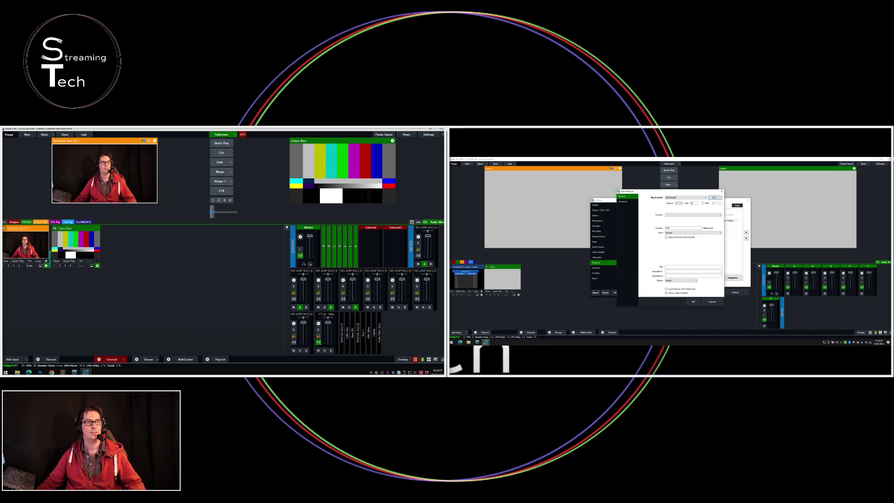
pyautogui.click(702, 203)
pyautogui.click(693, 215)
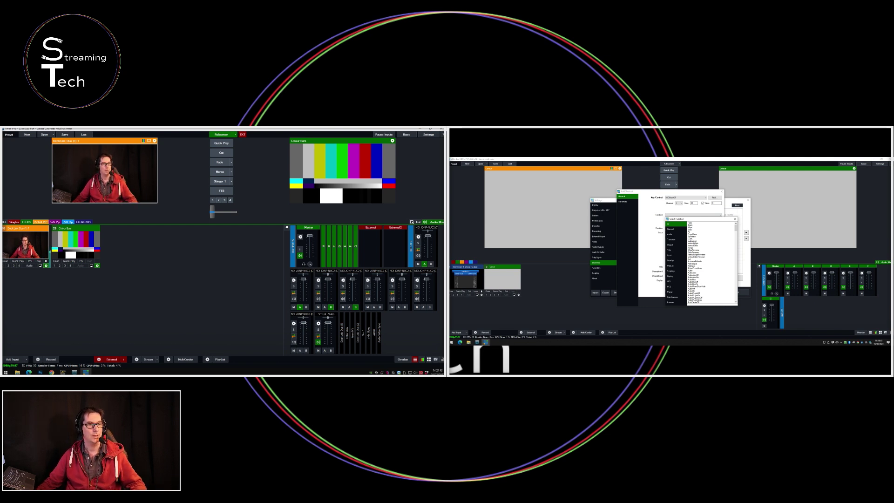
pyautogui.click(670, 260)
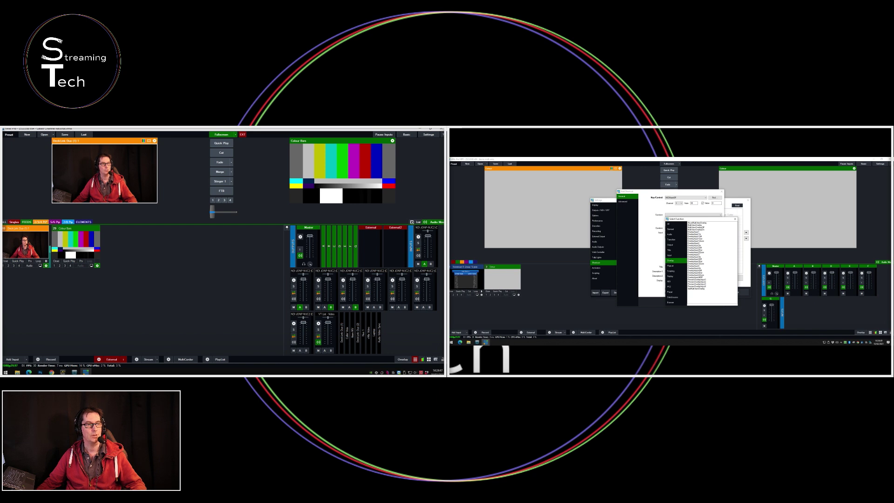
pyautogui.doubleClick(697, 236)
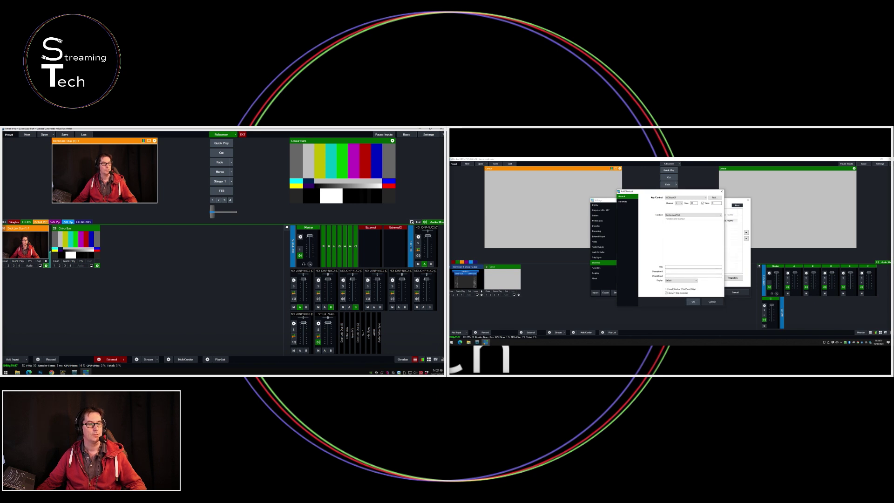
pyautogui.click(692, 302)
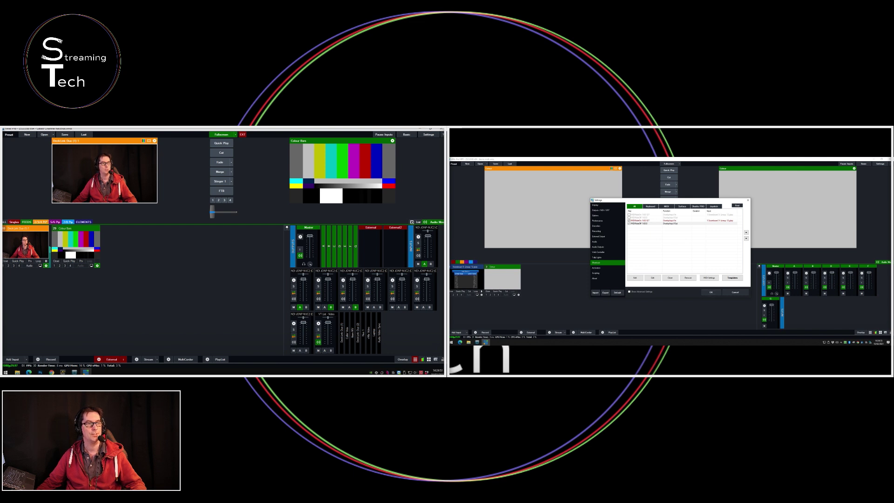
# - Save the note-on and note-off shortcuts, then cut the camera on and off air to test the lineups overlay
pyautogui.click(680, 220)
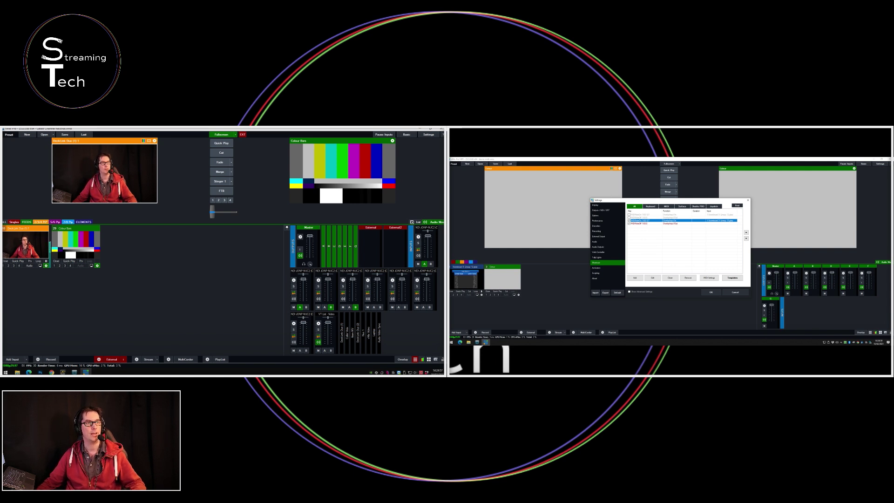
pyautogui.click(679, 223)
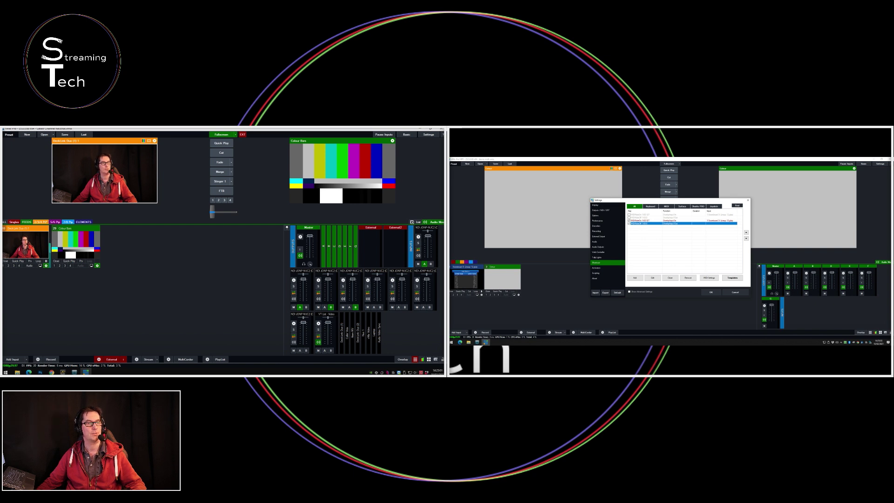
pyautogui.click(711, 292)
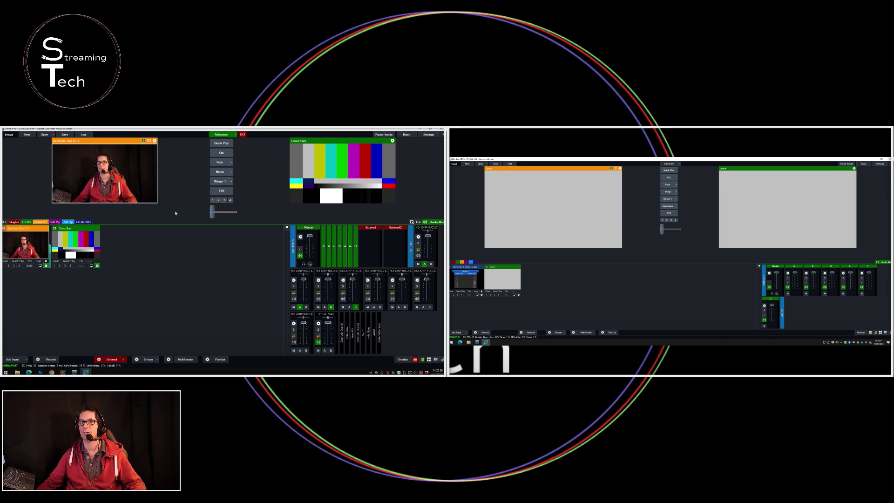
pyautogui.click(219, 156)
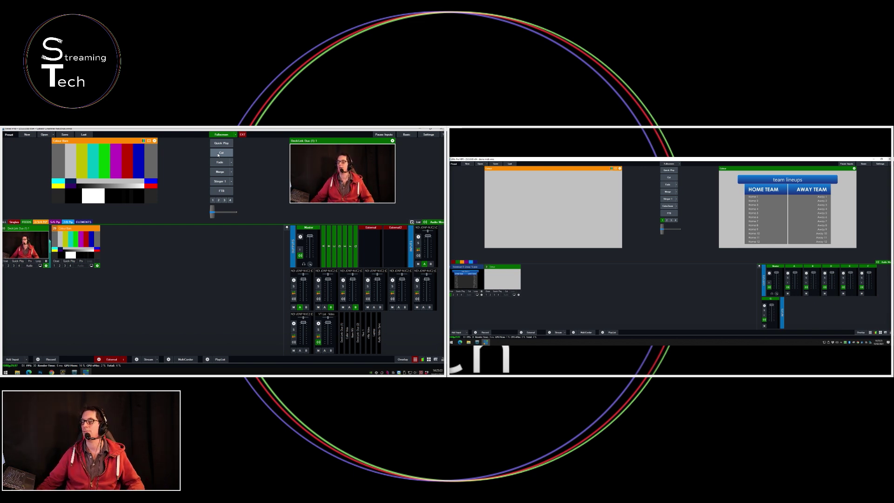
pyautogui.click(221, 152)
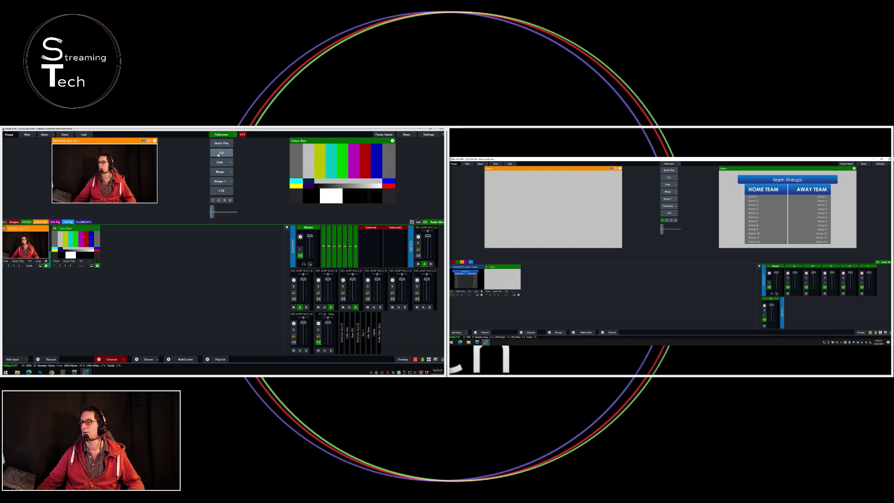